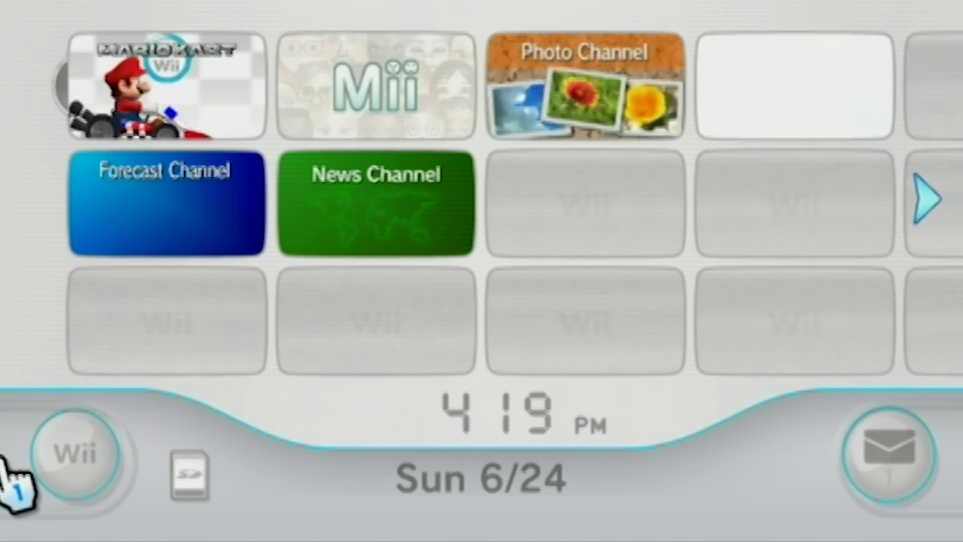
# - Open the Console Information page within the Internet section of the Wii system settings to find the MAC address
pyautogui.click(74, 461)
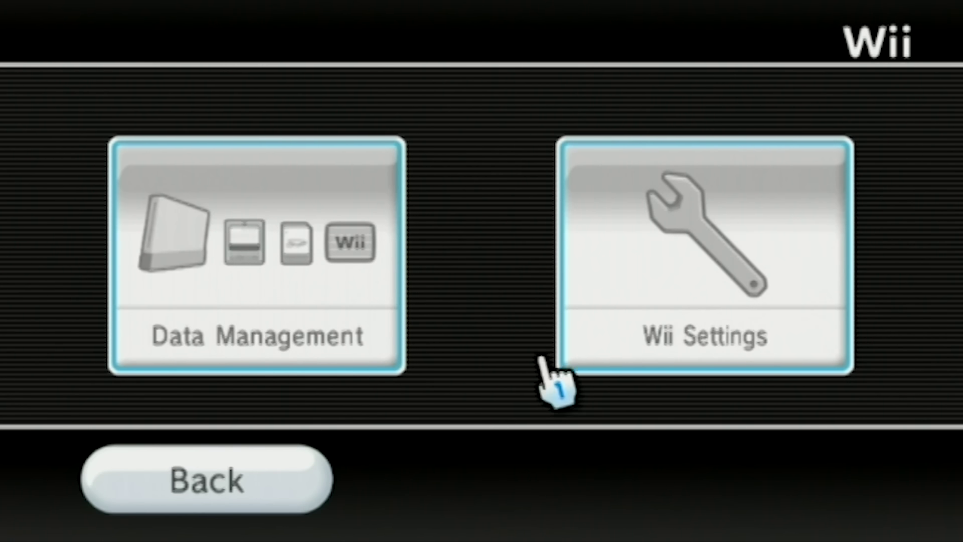
pyautogui.click(672, 259)
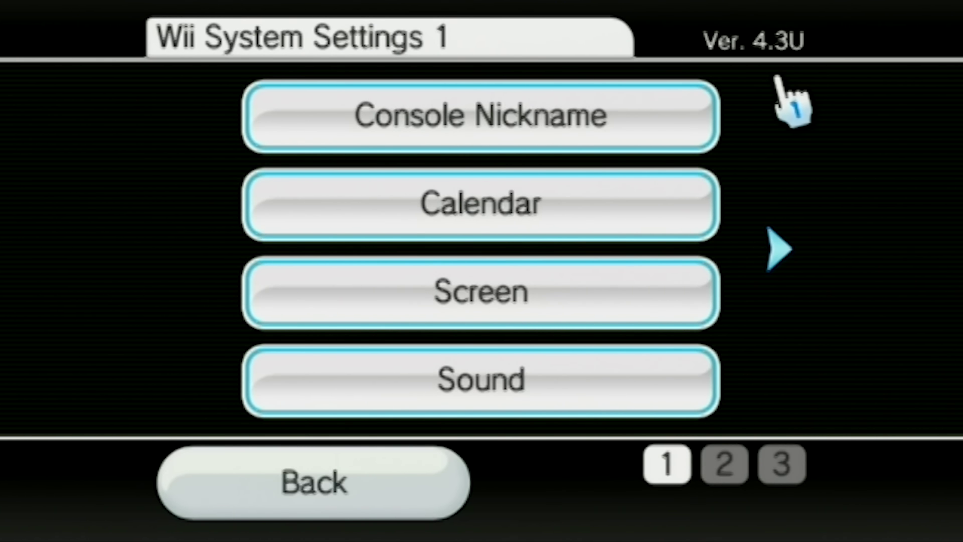
pyautogui.click(777, 248)
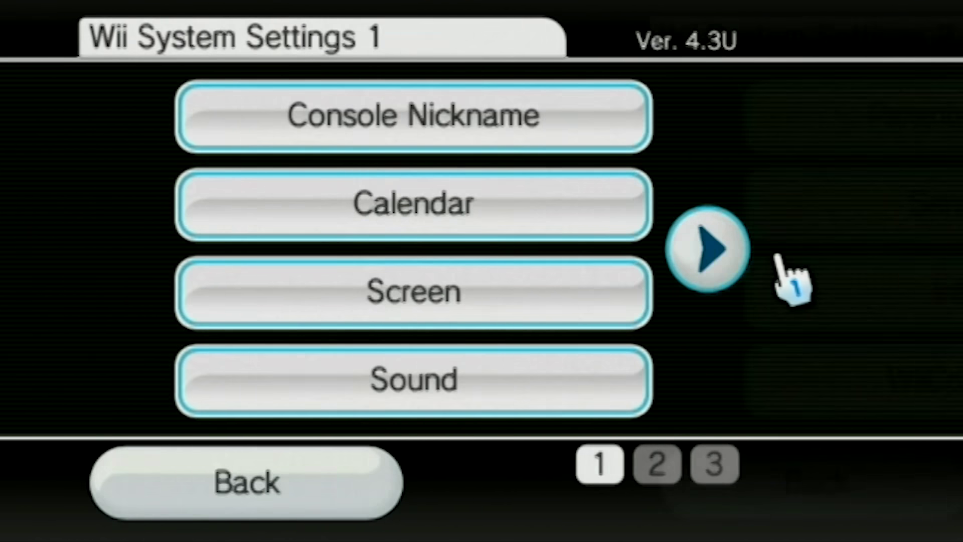
pyautogui.click(619, 281)
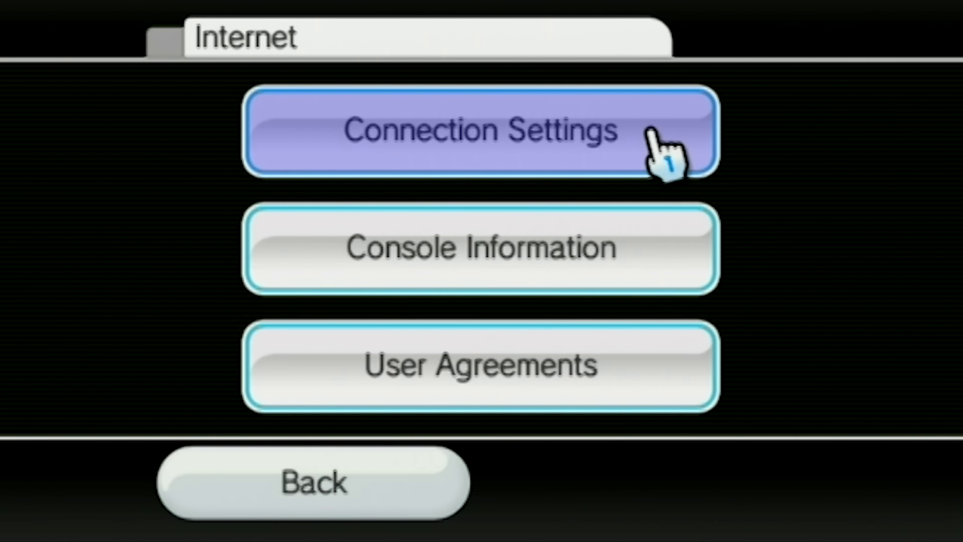
pyautogui.click(677, 248)
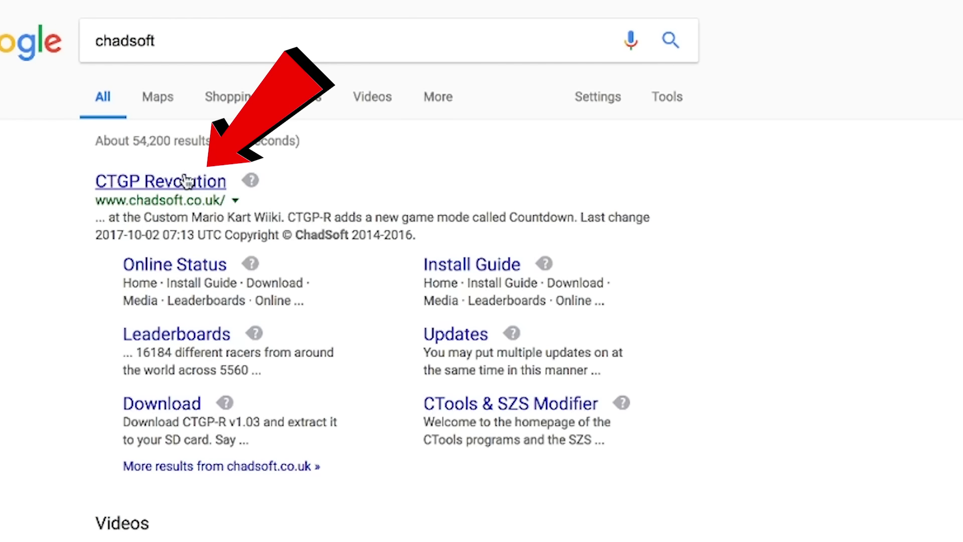
# - Switch to the CTGP Revolution website and complete its install wizard: game disk Yes, SD card Yes, console Wii, installed channels No, version v4.3
pyautogui.click(187, 180)
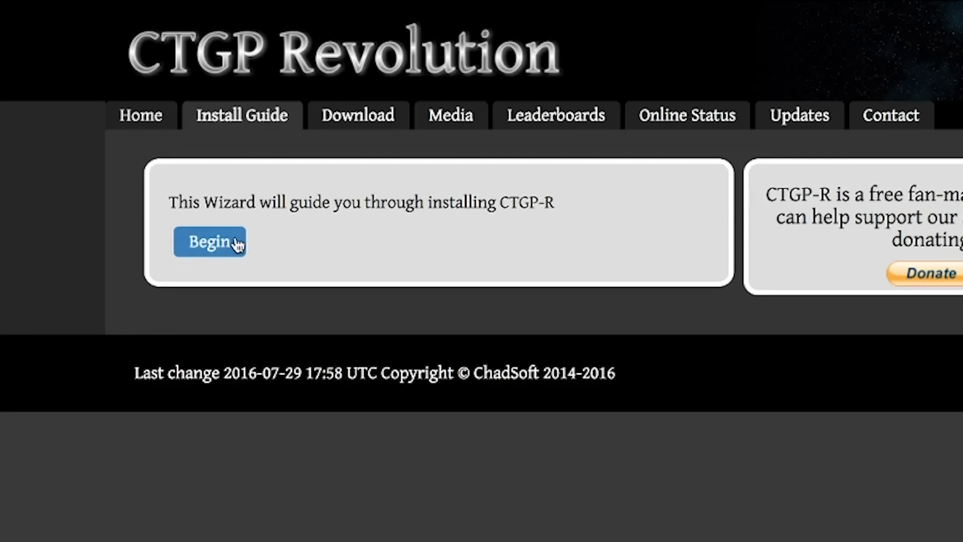
pyautogui.click(237, 245)
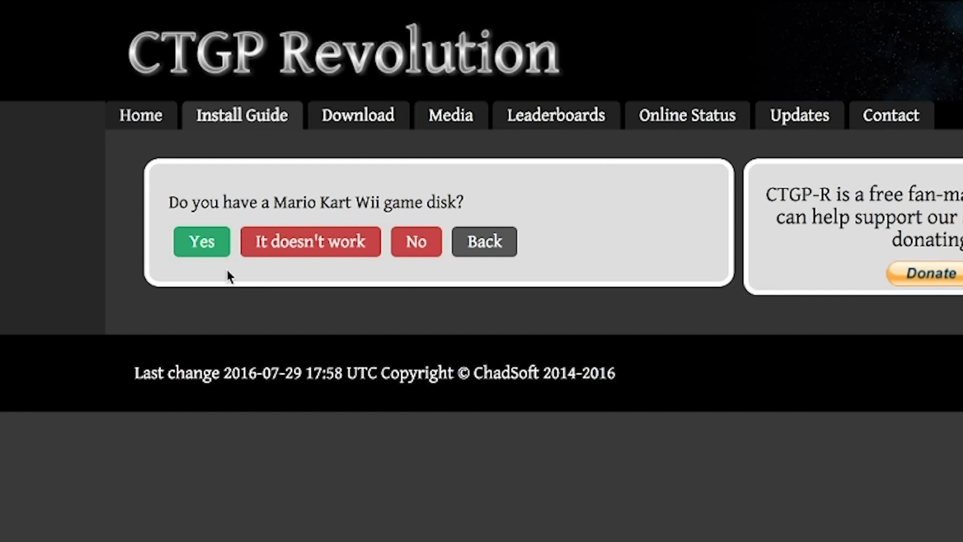
pyautogui.click(213, 257)
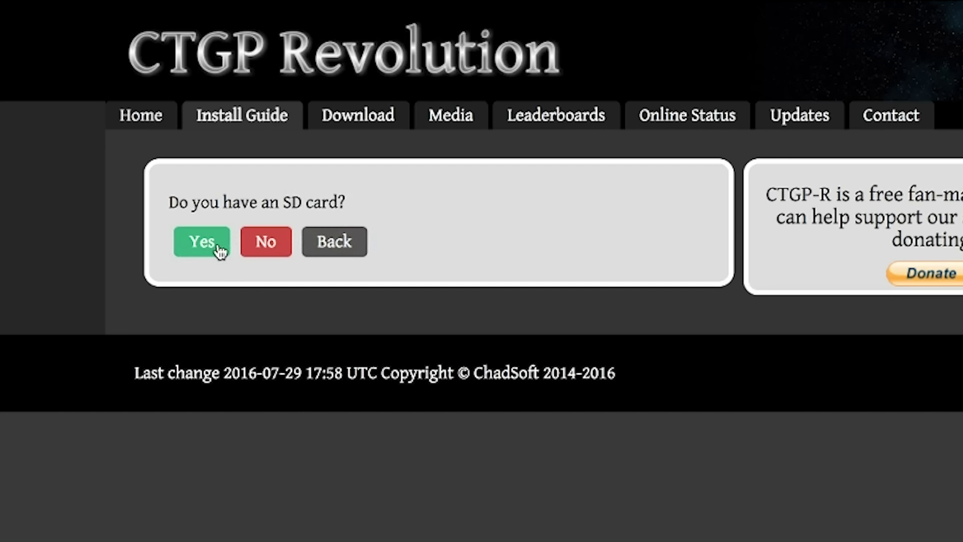
pyautogui.click(219, 250)
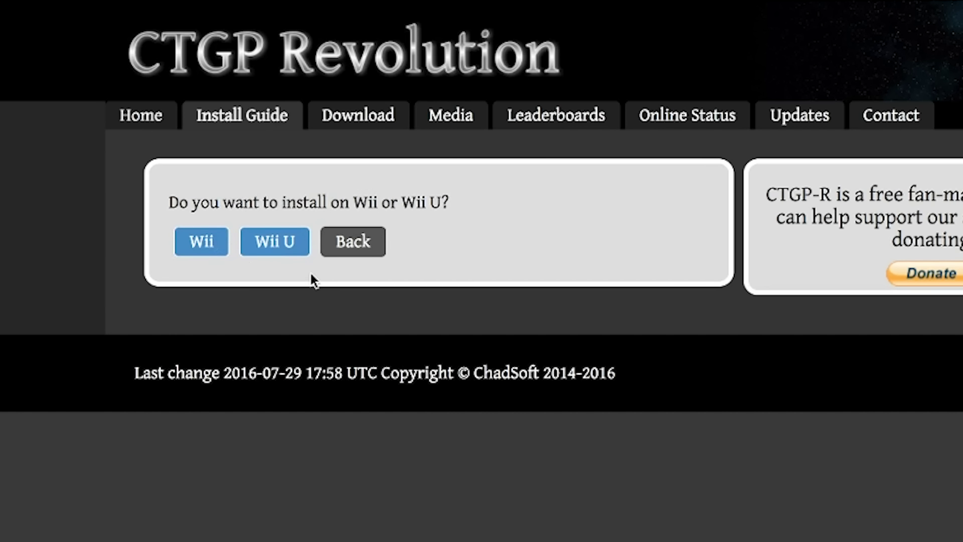
pyautogui.click(202, 243)
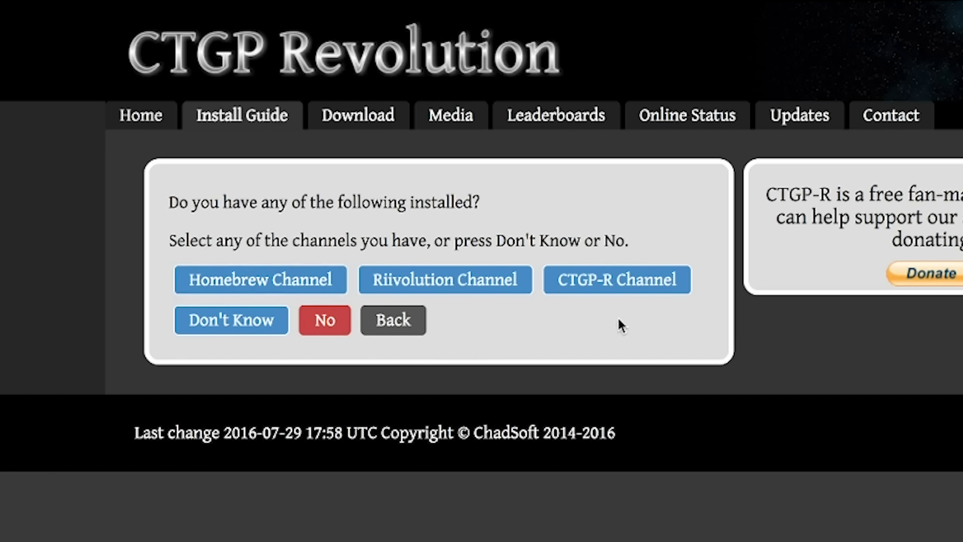
pyautogui.click(318, 325)
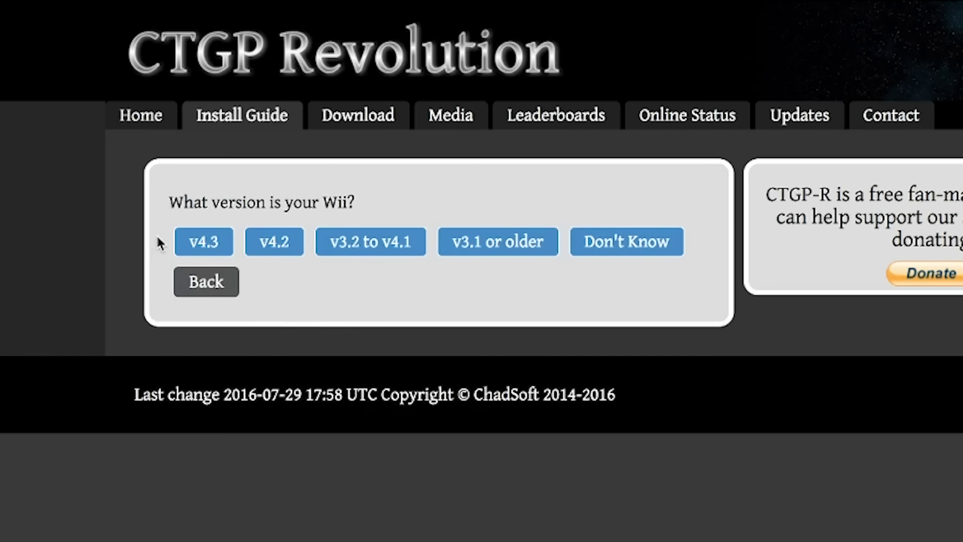
pyautogui.click(204, 243)
pyautogui.scroll(-3, 343, 288)
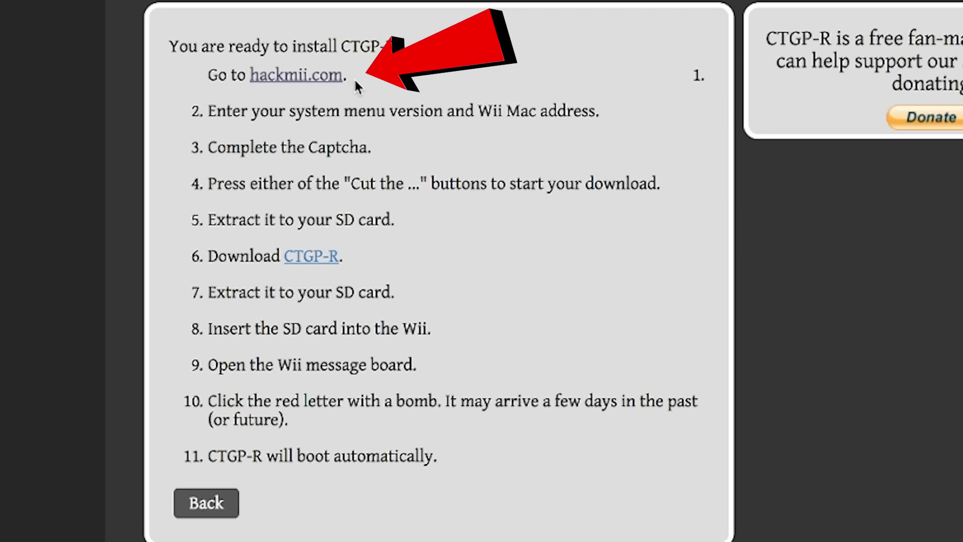
# - Generate and download LetterBomb from hackmii.com for system menu 4.3U with the console's MAC address, HackMii Installer bundling off and the captcha completed
pyautogui.click(323, 84)
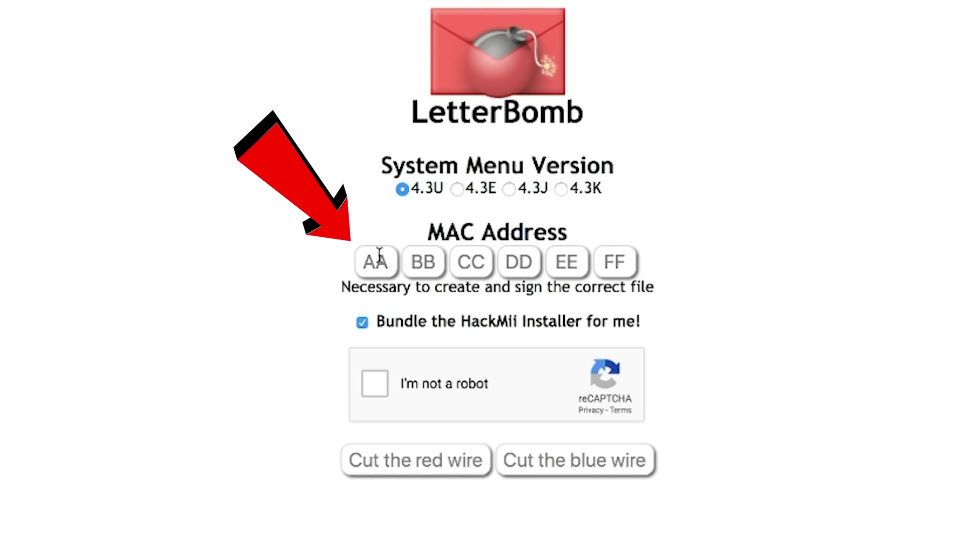
pyautogui.click(363, 323)
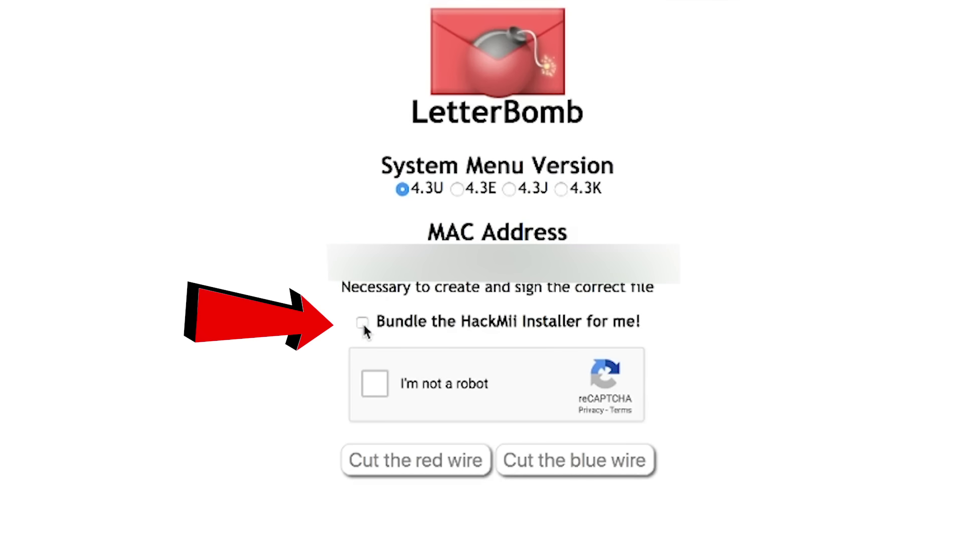
pyautogui.click(377, 386)
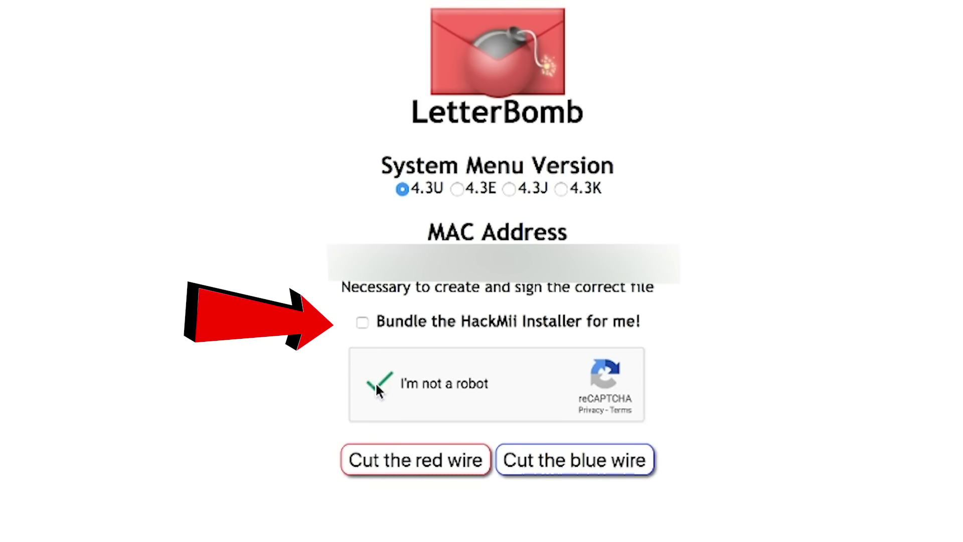
pyautogui.click(443, 459)
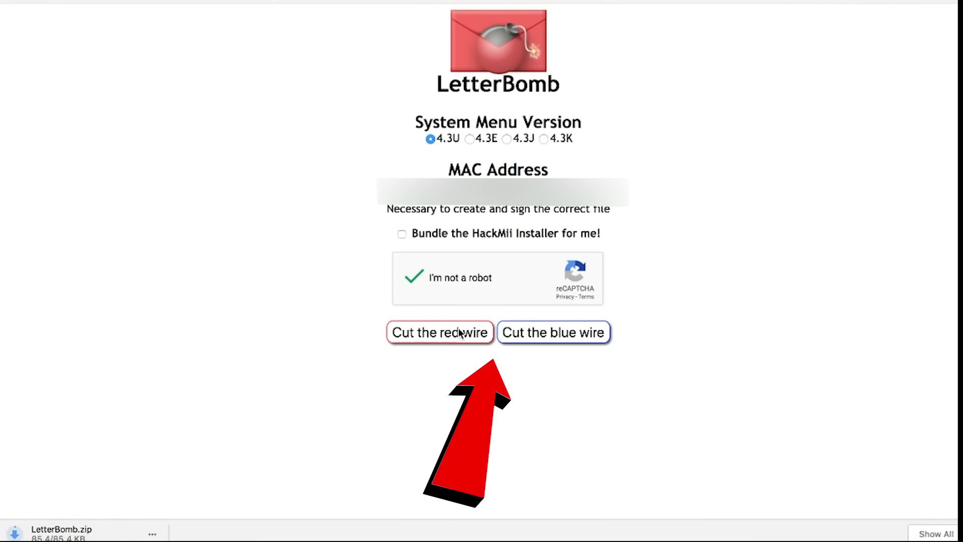
# - Locate LetterBomb.zip in Finder and copy its extracted private folder onto the CTGP Wii SD card
pyautogui.click(152, 534)
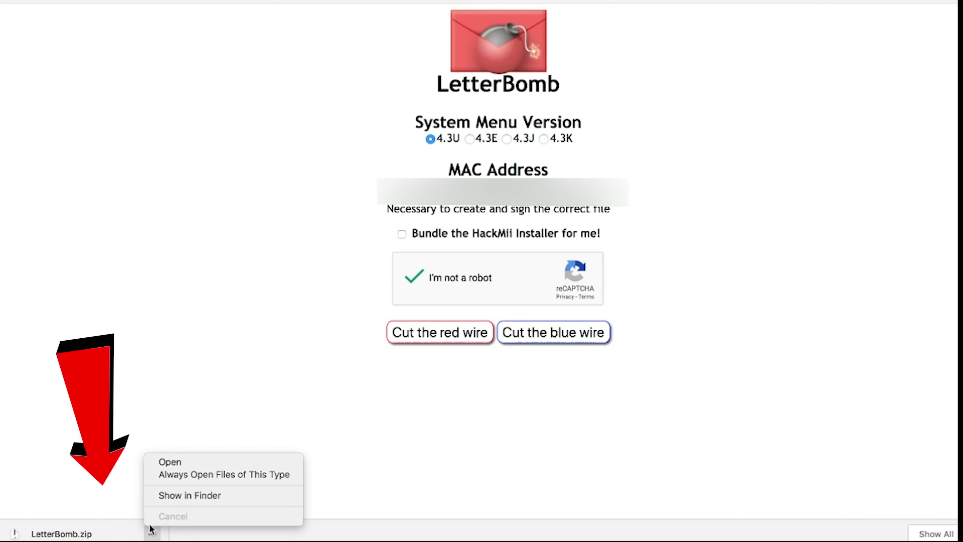
pyautogui.click(159, 498)
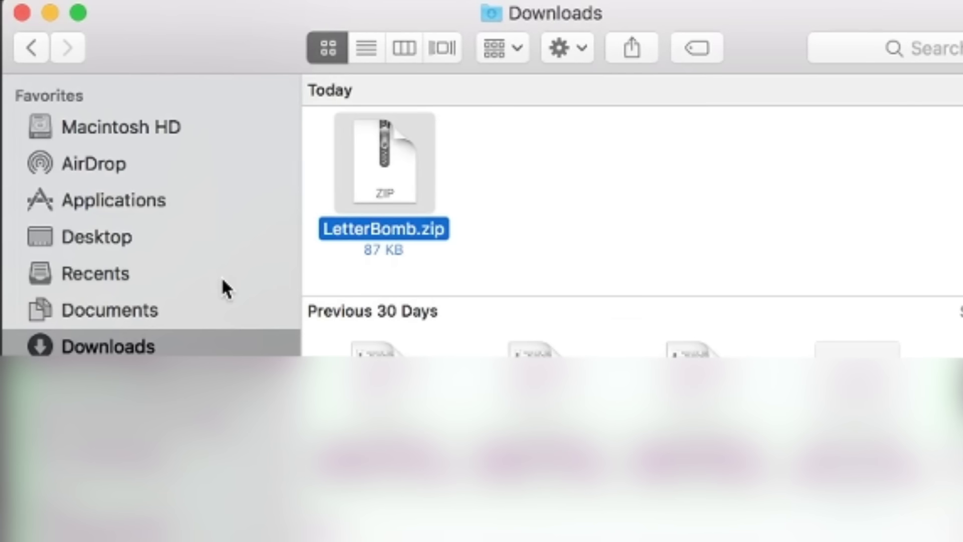
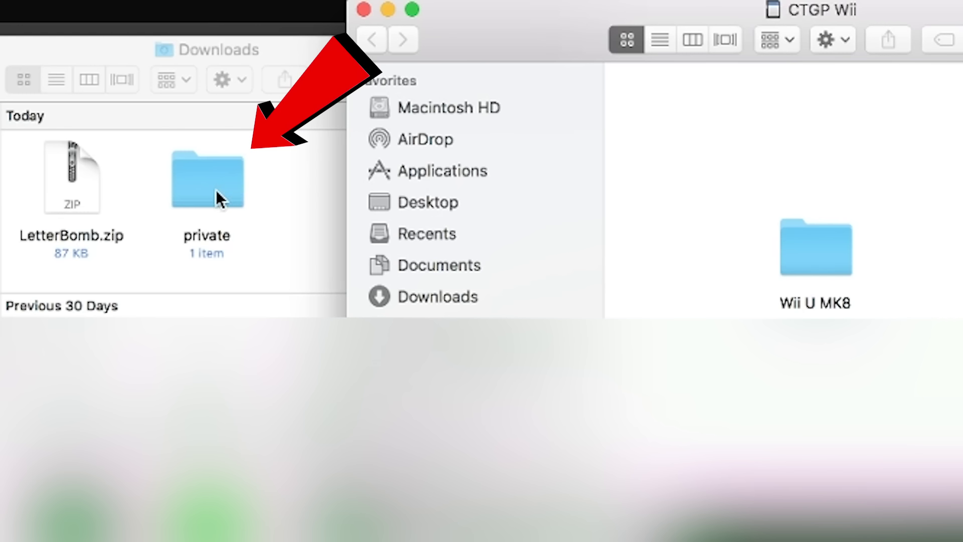
pyautogui.moveTo(217, 192)
pyautogui.mouseDown()
pyautogui.moveTo(533, 180)
pyautogui.moveTo(684, 136)
pyautogui.mouseUp()
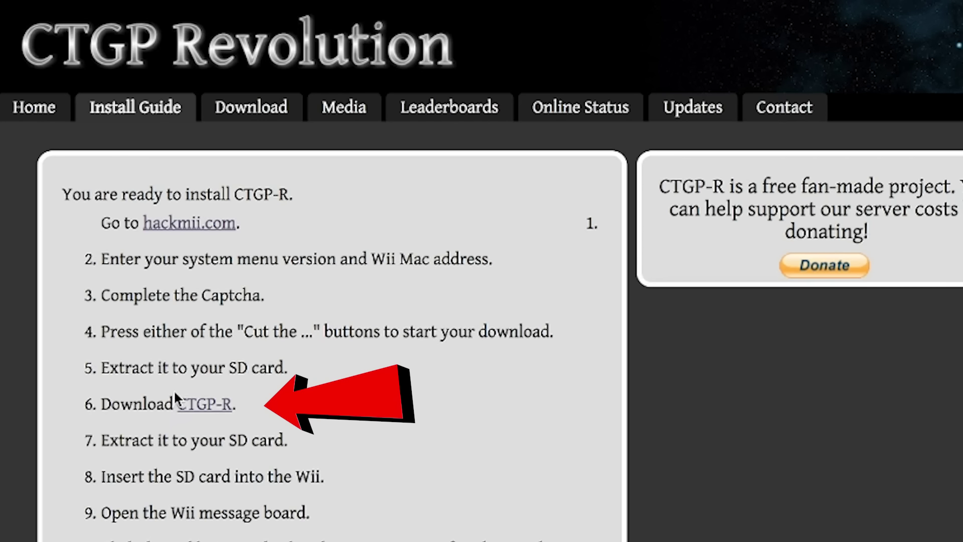
# - Download CTGP-R v1.03.1062 All Inclusive.zip through the install guide's link, extract it and open the extracted folder
pyautogui.click(202, 408)
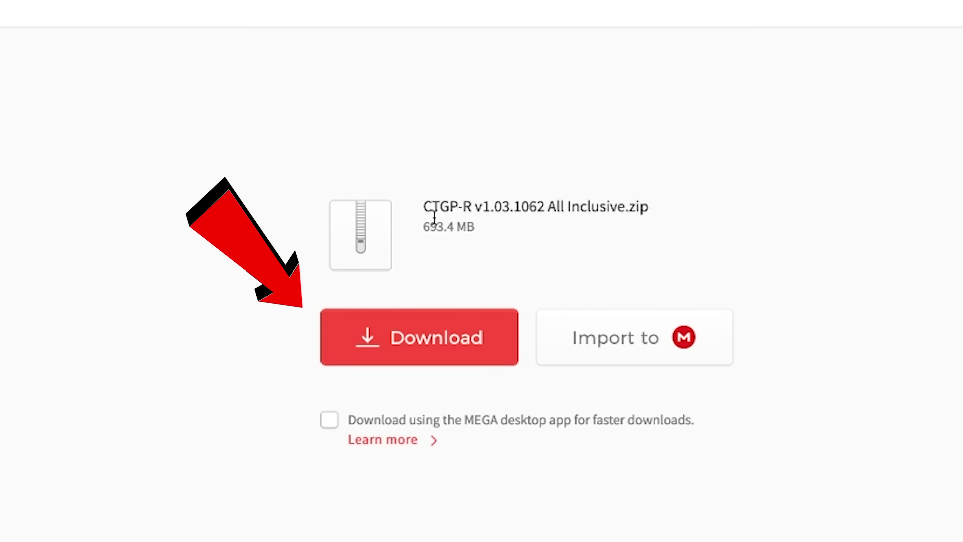
pyautogui.click(465, 341)
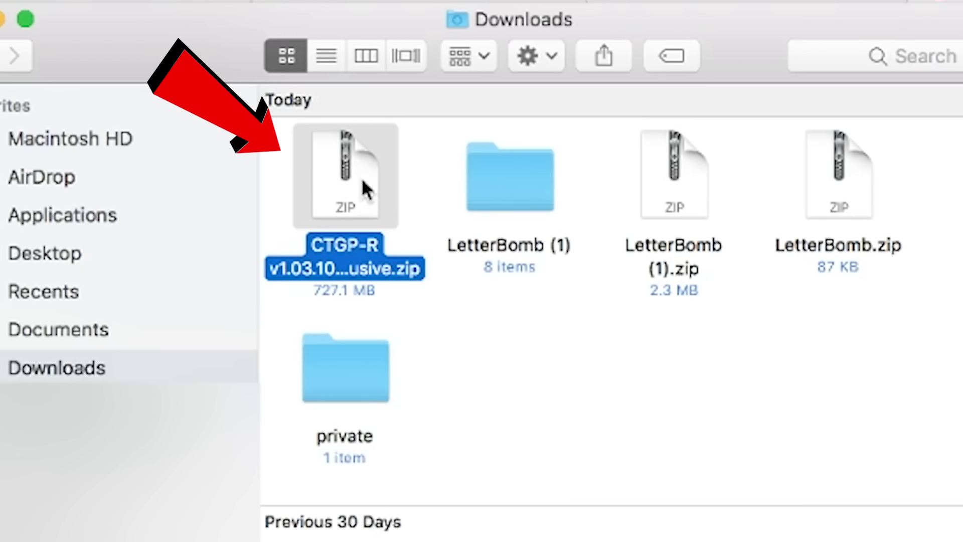
pyautogui.doubleClick(362, 182)
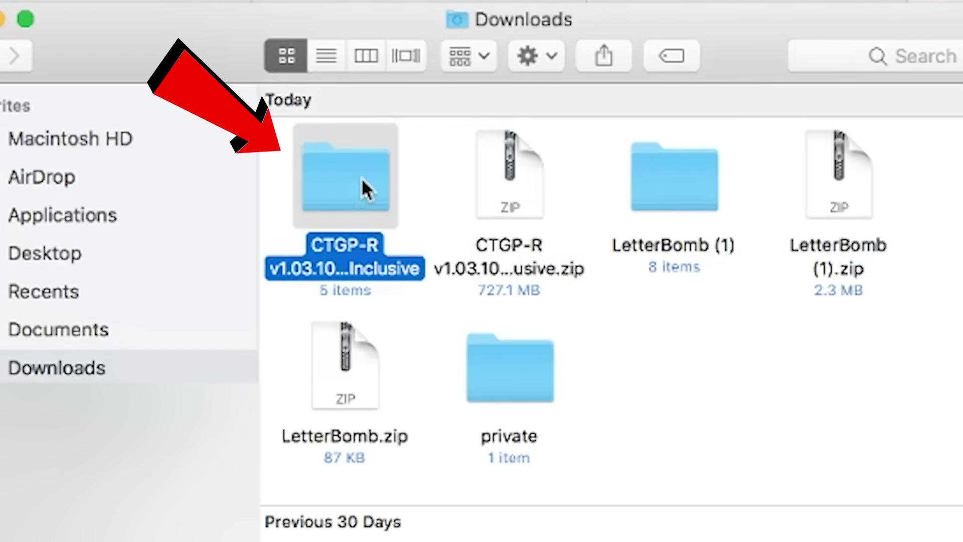
pyautogui.doubleClick(332, 159)
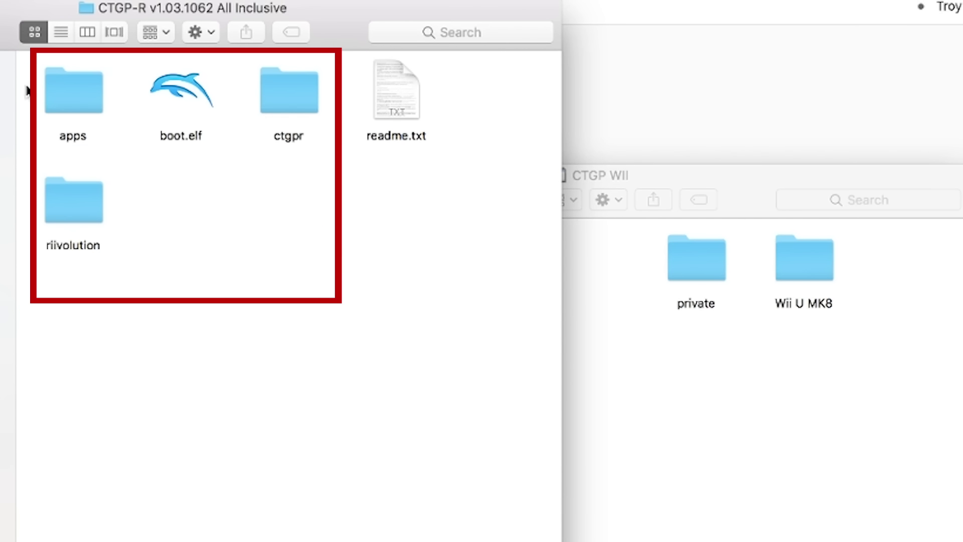
# - Copy the apps, ctgpr and riivolution folders and boot.elf from the CTGP-R folder to the CTGP WII SD card
pyautogui.moveTo(28, 91); pyautogui.dragTo(277, 225)
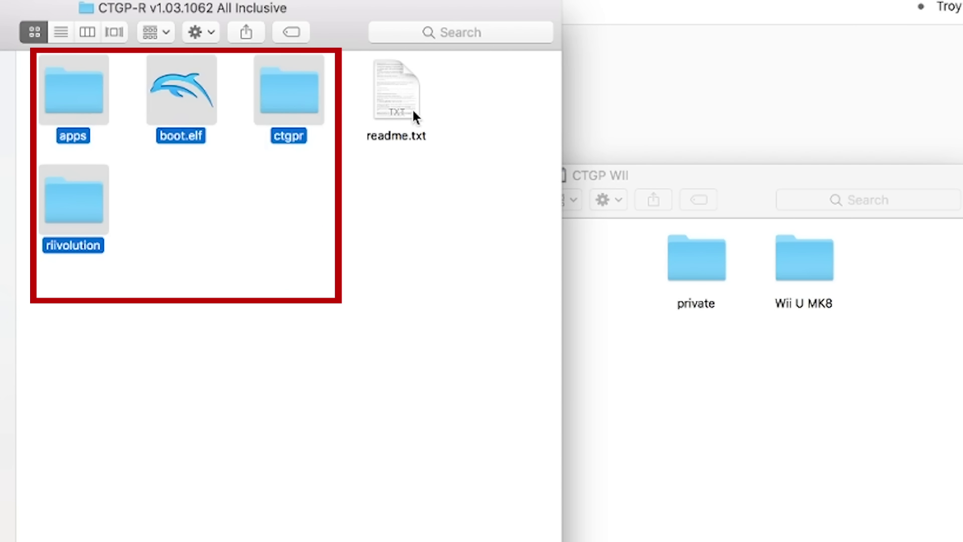
pyautogui.moveTo(280, 93); pyautogui.dragTo(753, 374)
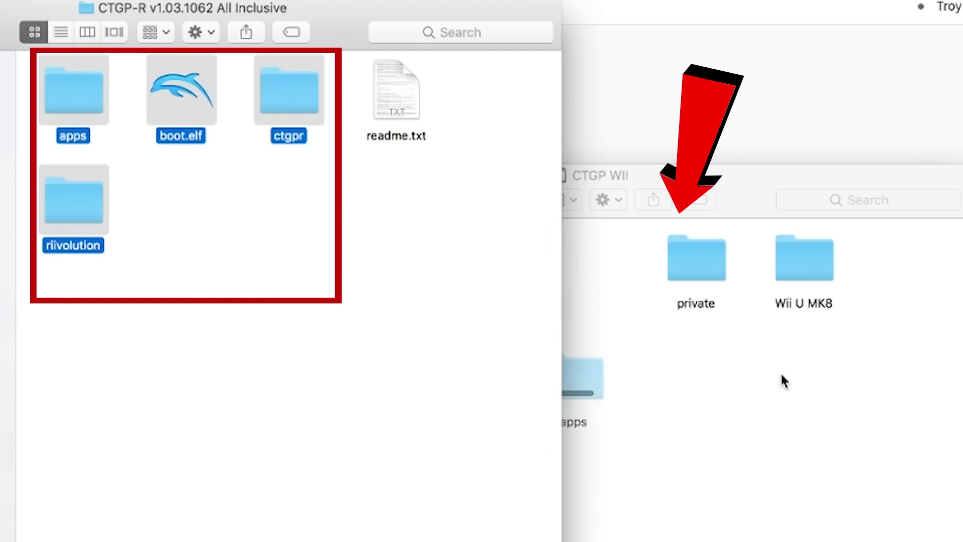
pyautogui.moveTo(761, 508); pyautogui.dragTo(710, 93)
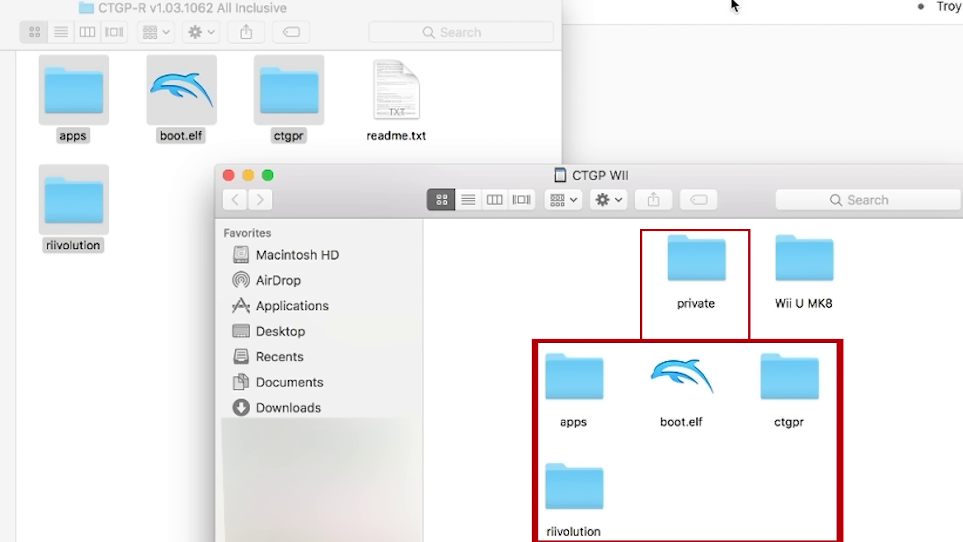
# - Close the SD card's window and eject the CTGP WII card from the desktop
pyautogui.click(228, 176)
pyautogui.rightClick(228, 180)
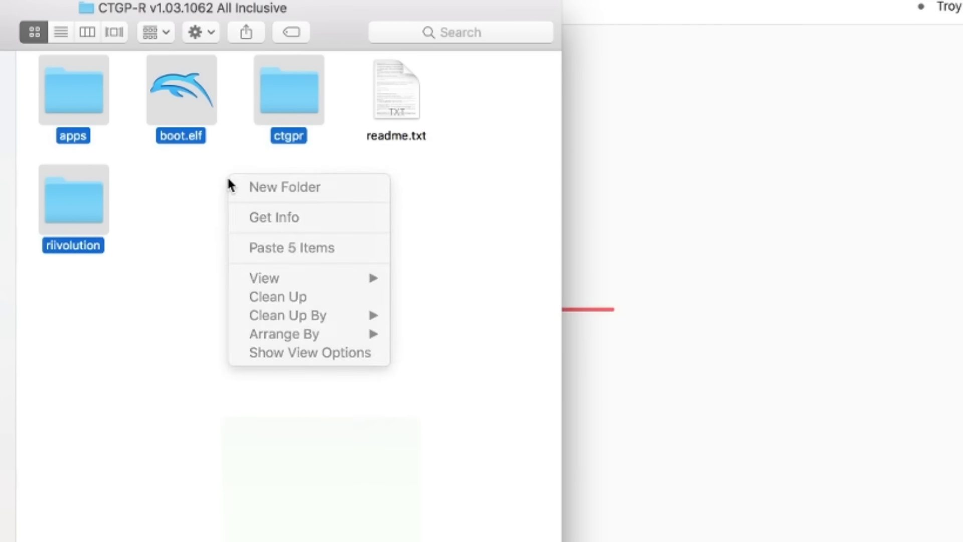
pyautogui.click(228, 180)
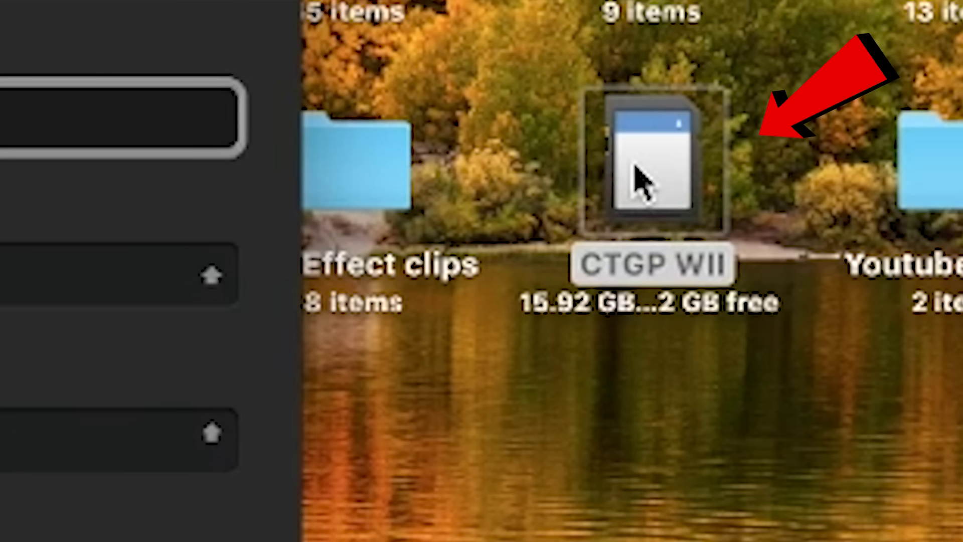
pyautogui.moveTo(640, 176); pyautogui.dragTo(889, 481)
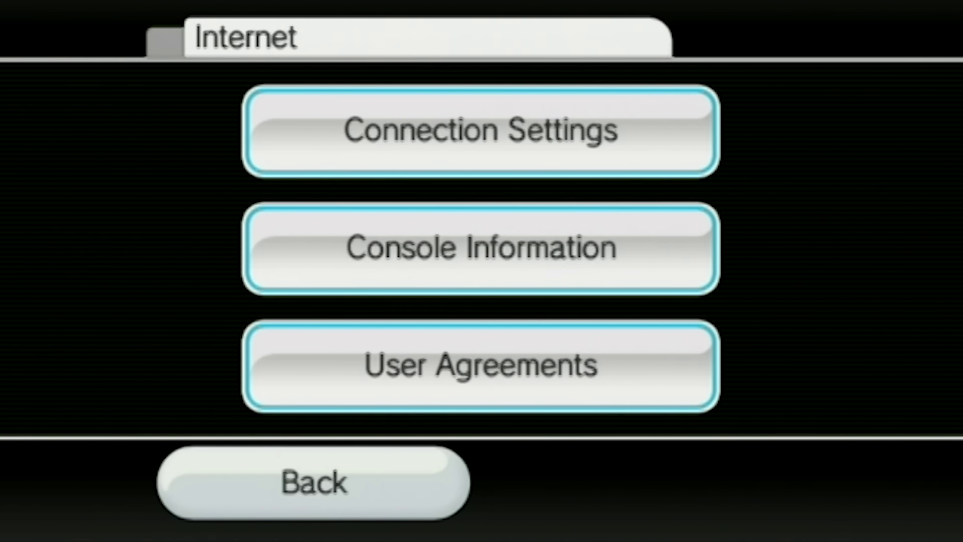
# - Return to the Wii Menu, open the Message Board and browse the dates to the red bomb letter on Sat 6/23
pyautogui.click(312, 477)
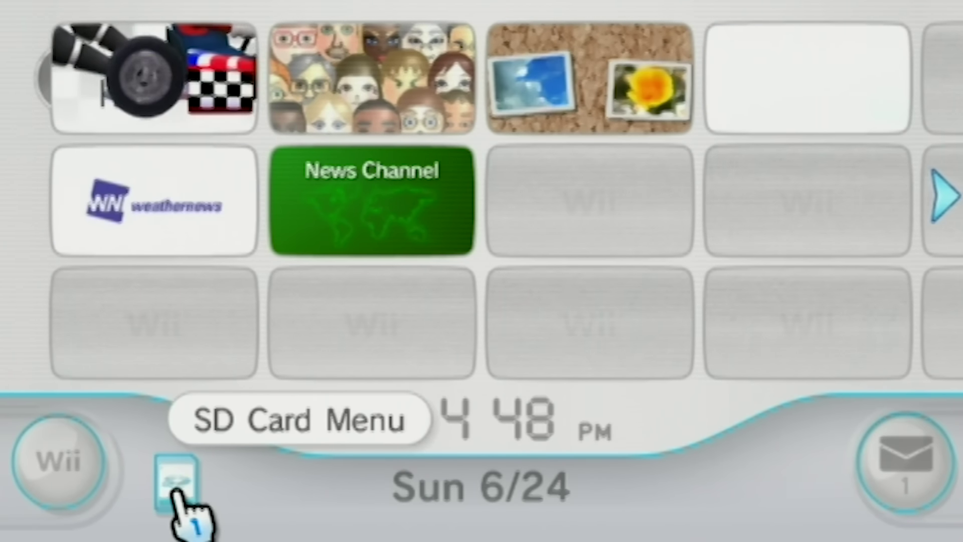
pyautogui.click(929, 488)
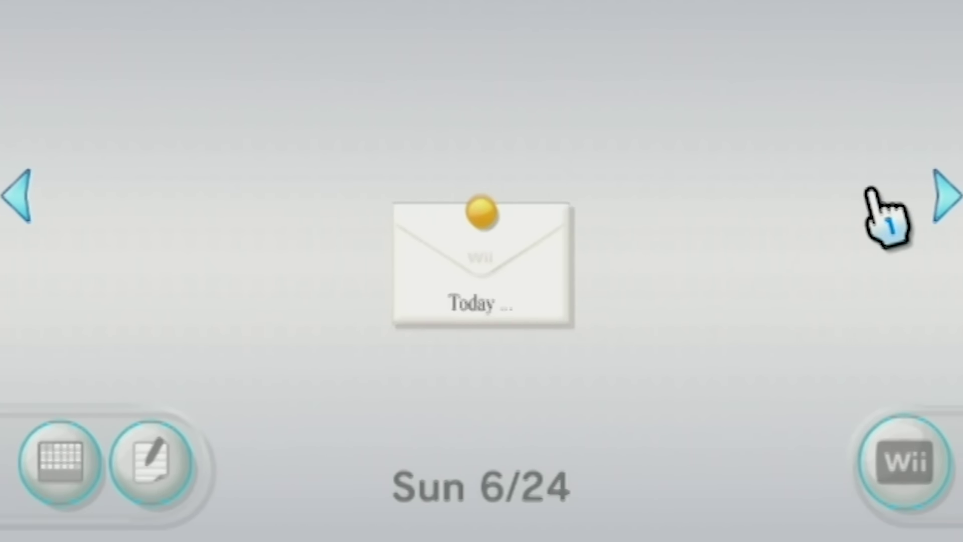
pyautogui.click(876, 195)
pyautogui.click(881, 193)
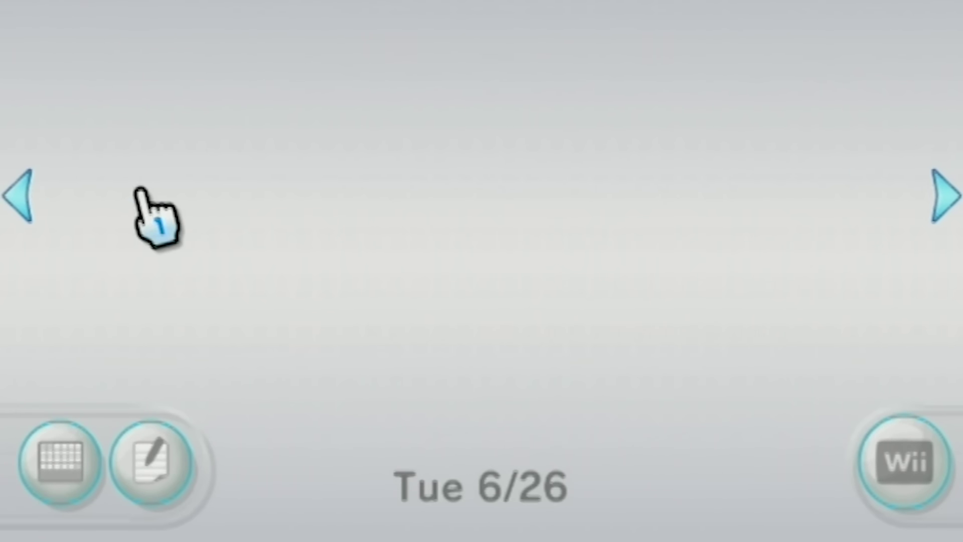
pyautogui.click(14, 193)
pyautogui.click(14, 193)
pyautogui.click(14, 193)
pyautogui.click(14, 193)
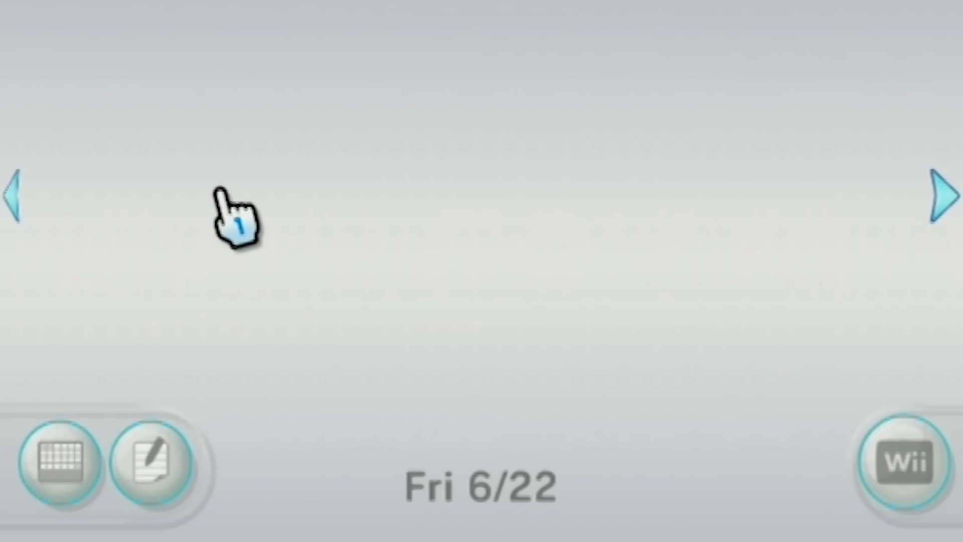
pyautogui.click(943, 195)
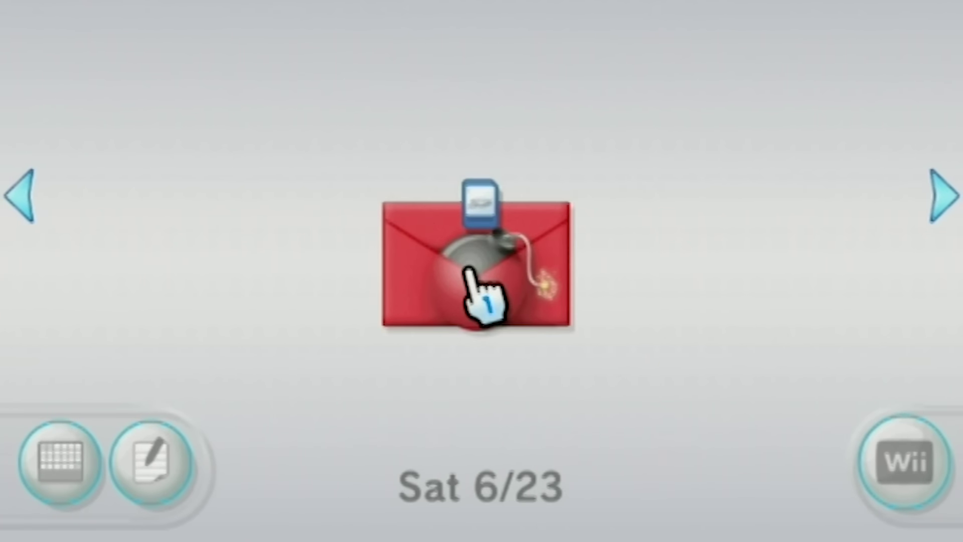
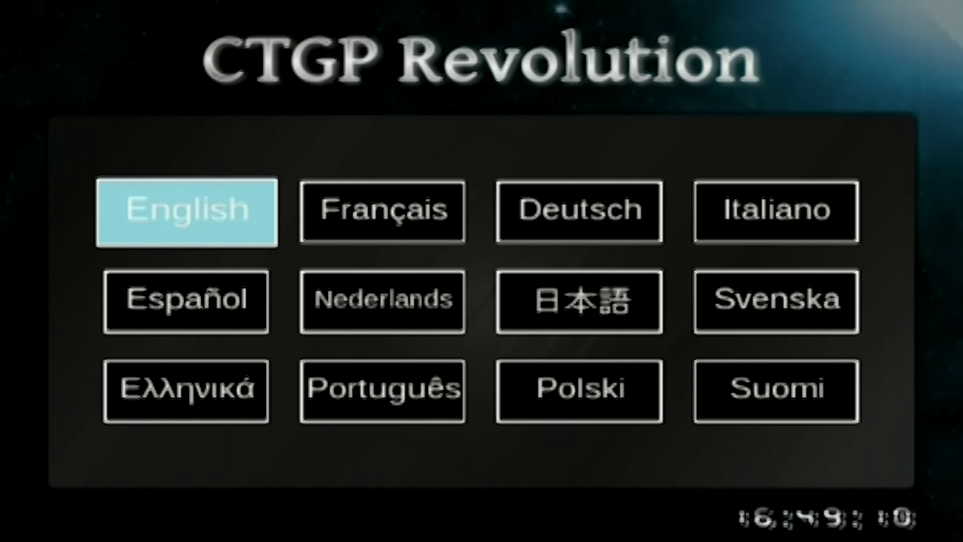
# - Select English as the channel language and go through the welcome pages and the terms and conditions
pyautogui.press('Return')
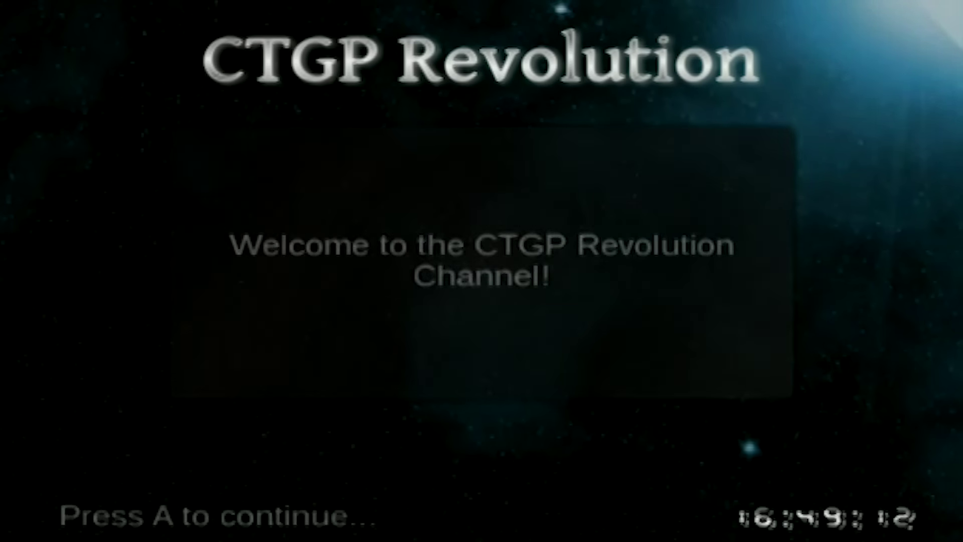
pyautogui.press('Return')
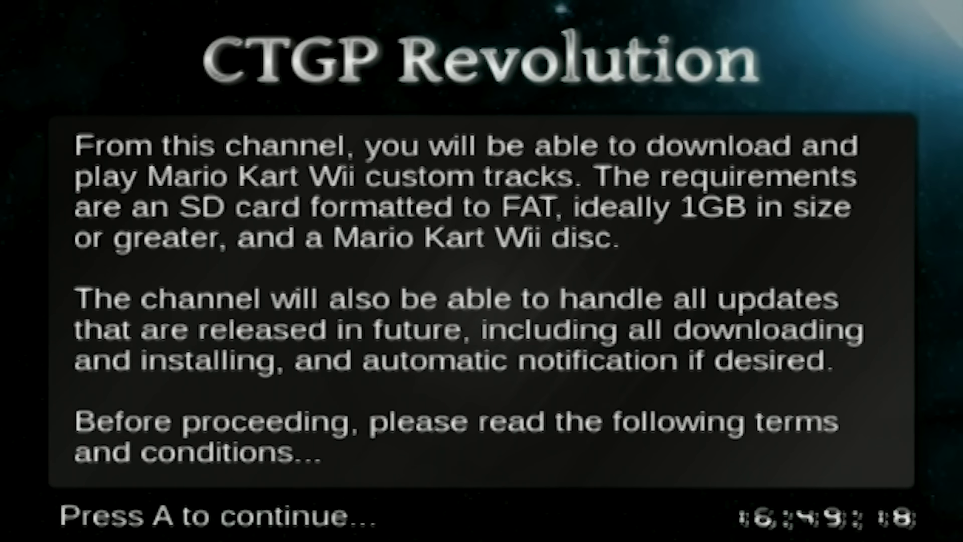
pyautogui.press('Return')
pyautogui.press('Down')
pyautogui.press('Down')
pyautogui.press('Down')
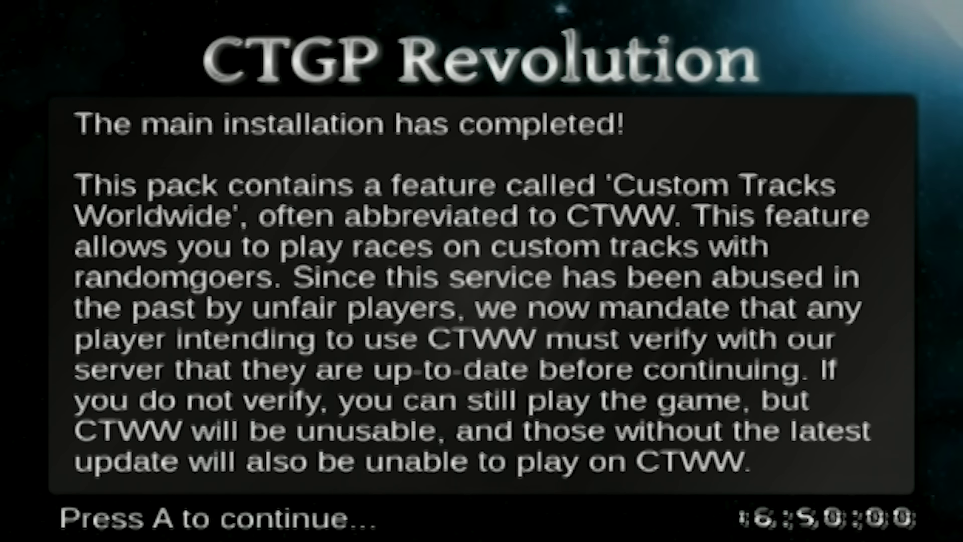
# - Enable both Automatic Updates and Verification for CTWW and complete the remaining setup pages
pyautogui.press('a')
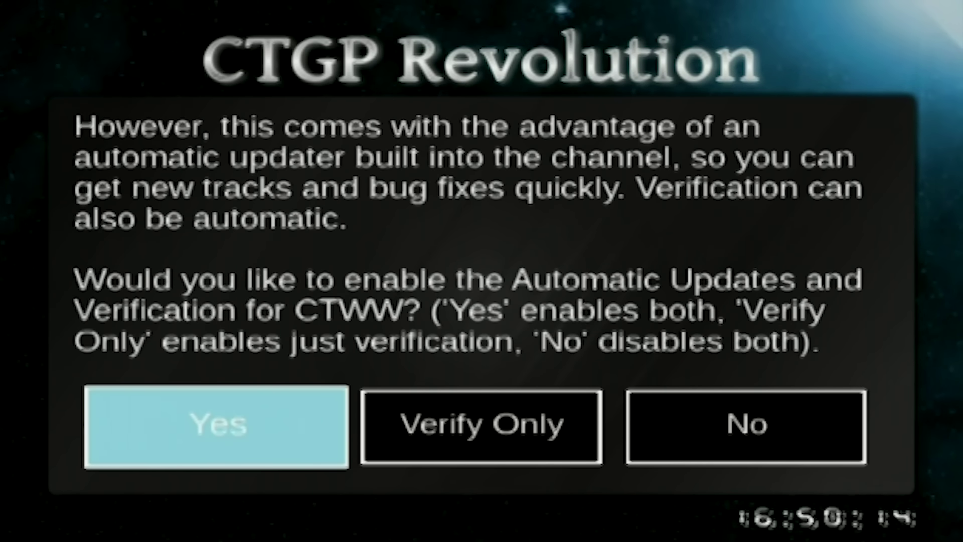
pyautogui.press('Return')
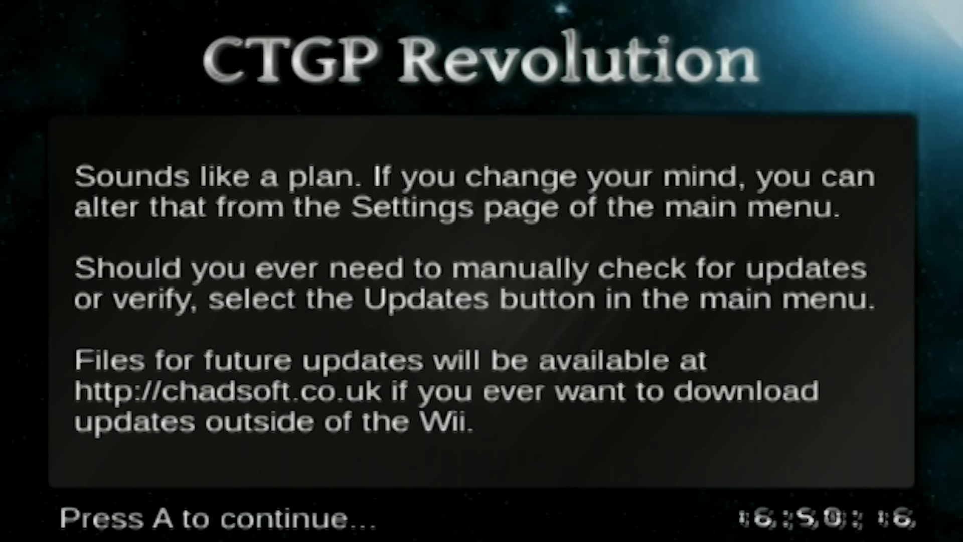
pyautogui.press('Return')
pyautogui.press('Return')
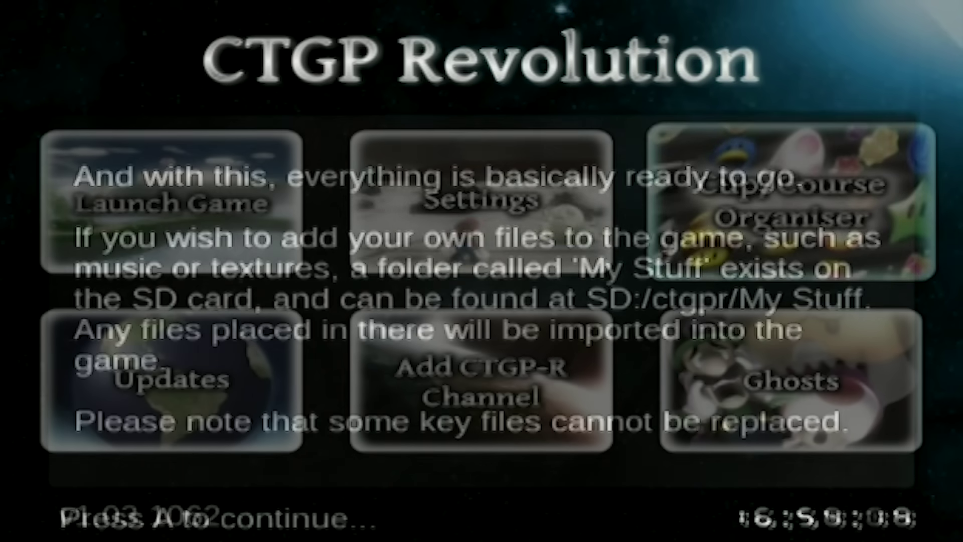
# - Install the CTGP Revolution Channel to the Wii Menu and return to the CTGP main menu
pyautogui.press('Left')
pyautogui.press('Left')
pyautogui.press('Right')
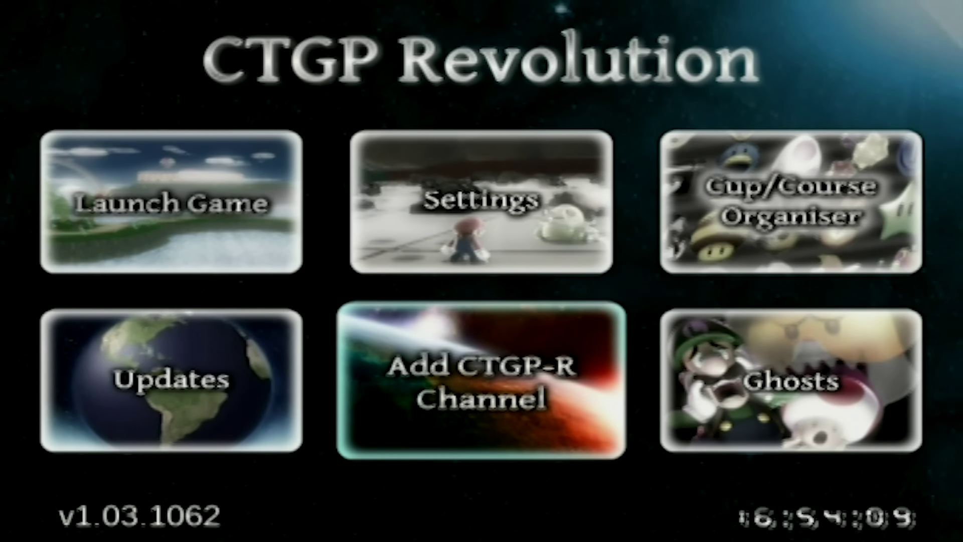
pyautogui.press('Return')
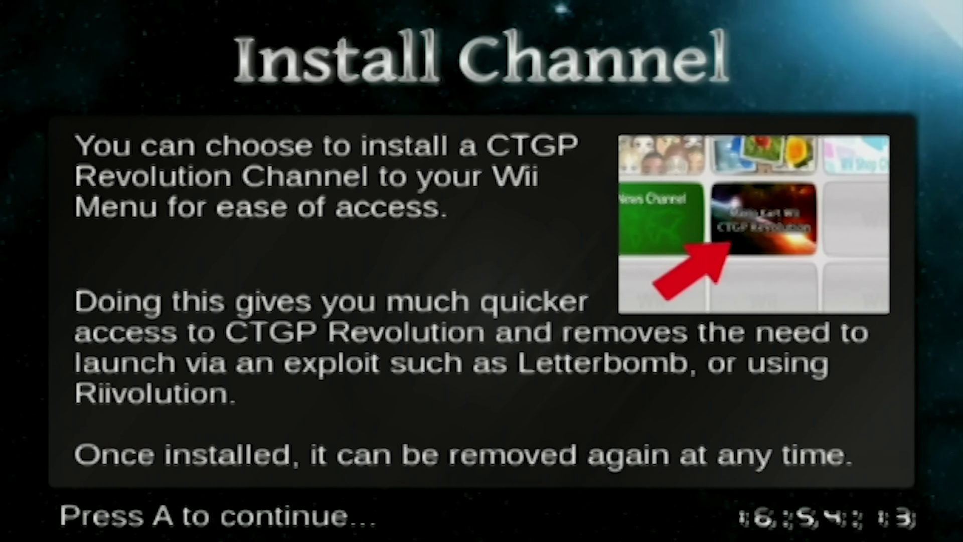
pyautogui.press('Return')
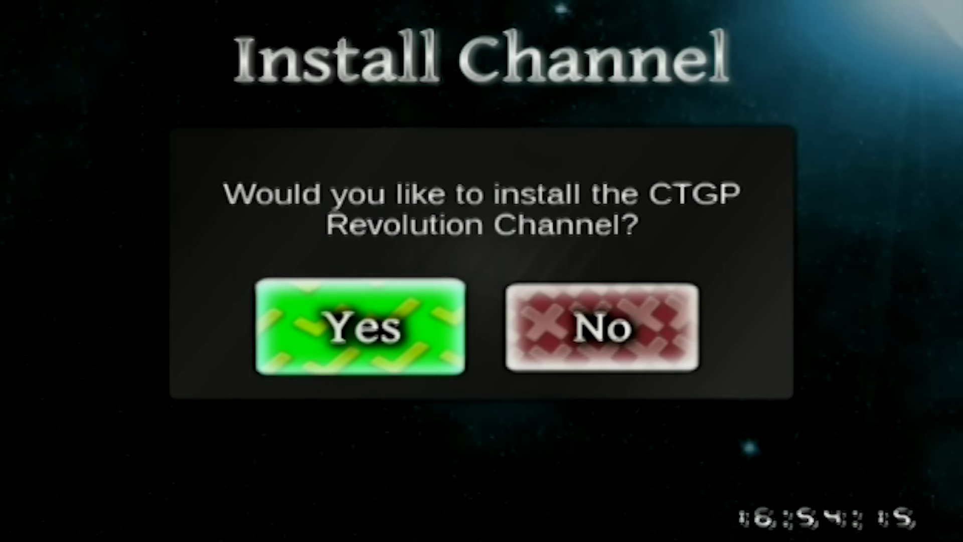
pyautogui.press('Return')
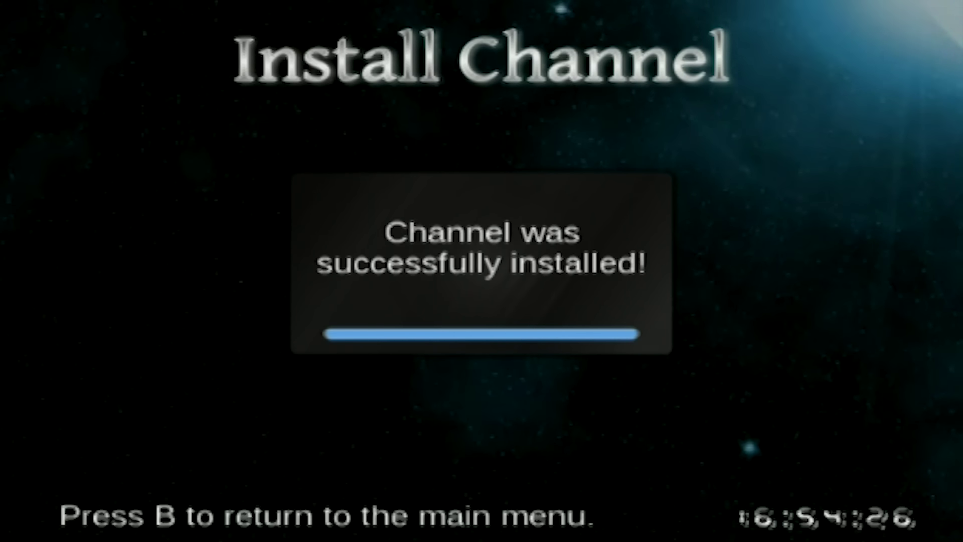
pyautogui.press('Escape')
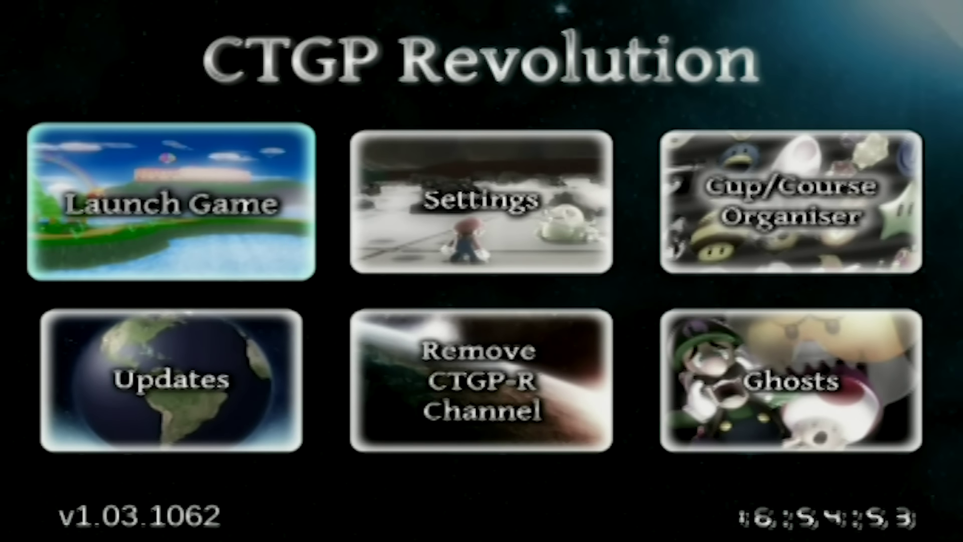
# - Look at the layout choices in the Cup/Course Organiser and return to the main menu
pyautogui.press('Right')
pyautogui.press('Down')
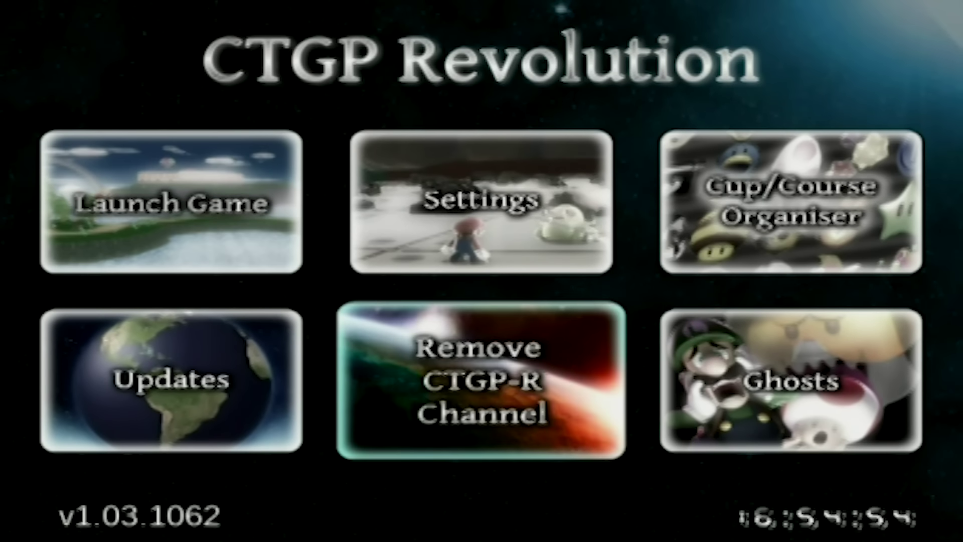
pyautogui.press('Right')
pyautogui.press('Up')
pyautogui.press('Return')
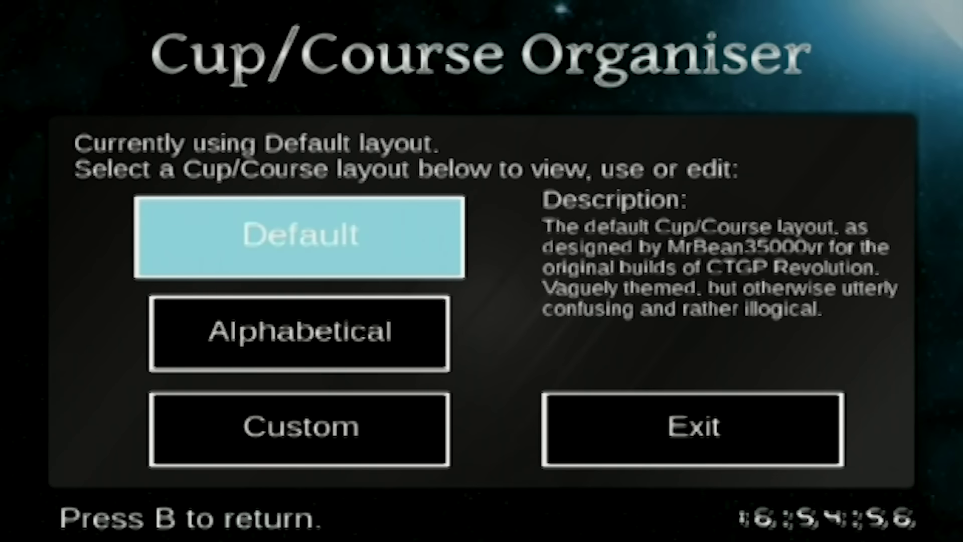
pyautogui.press('Escape')
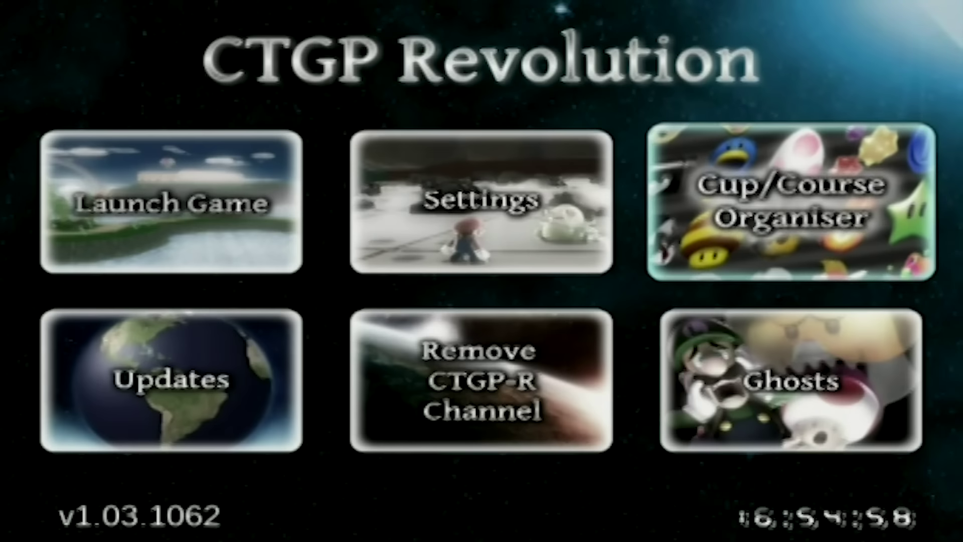
# - Apply the Alphabetical layout in the Cup/Course Organiser and return to the main menu
pyautogui.press('Return')
pyautogui.press('Down')
pyautogui.press('Return')
pyautogui.press('Return')
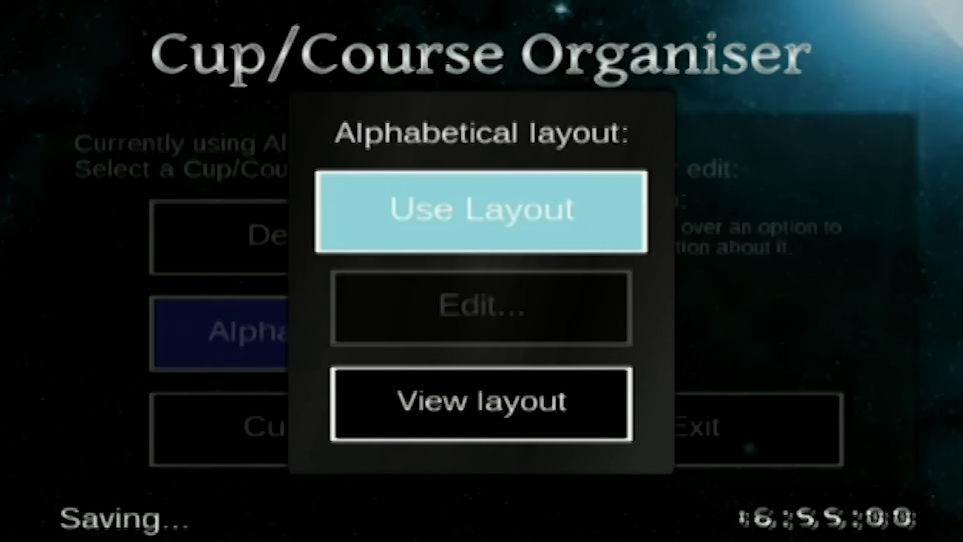
pyautogui.press('Escape')
# - Launch the game and load the existing Player license
pyautogui.press('Left')
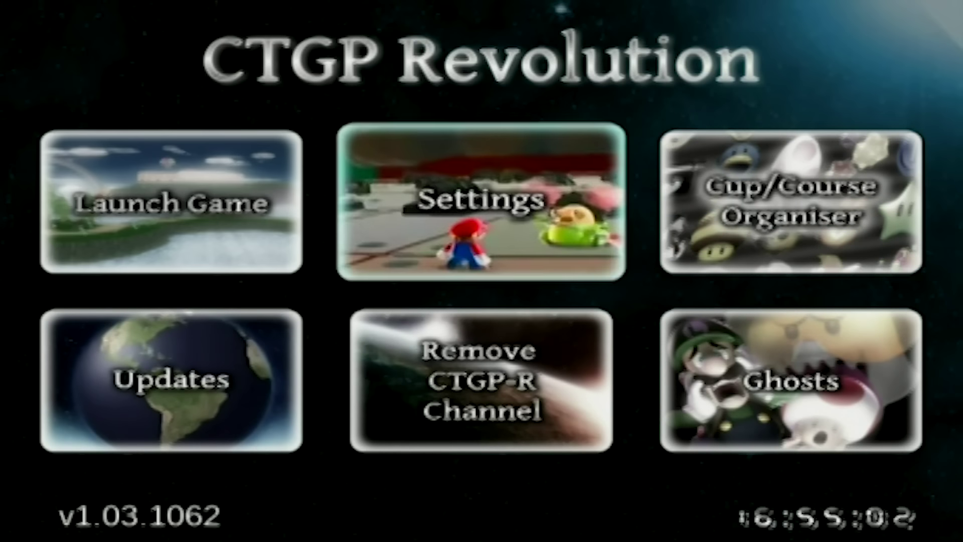
pyautogui.press('Return')
pyautogui.press('1')
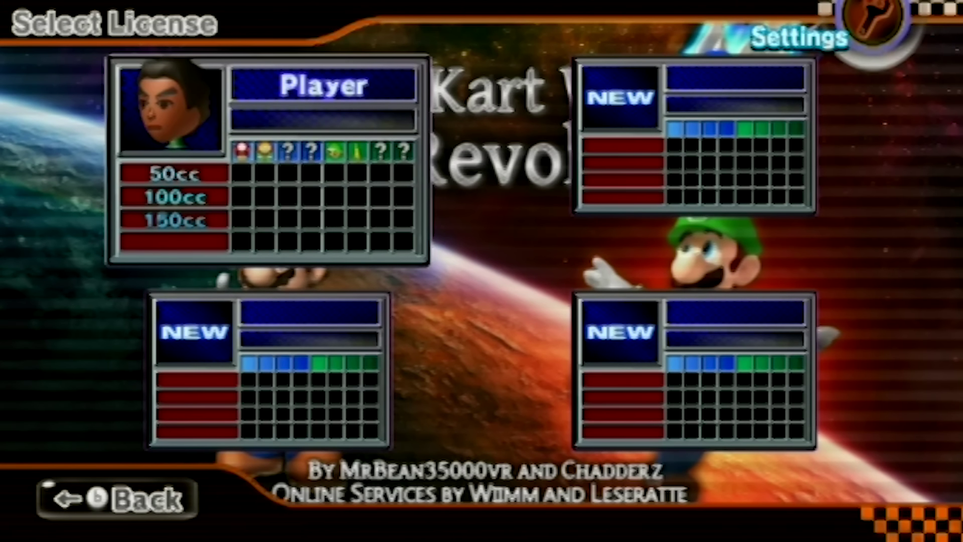
pyautogui.press('a')
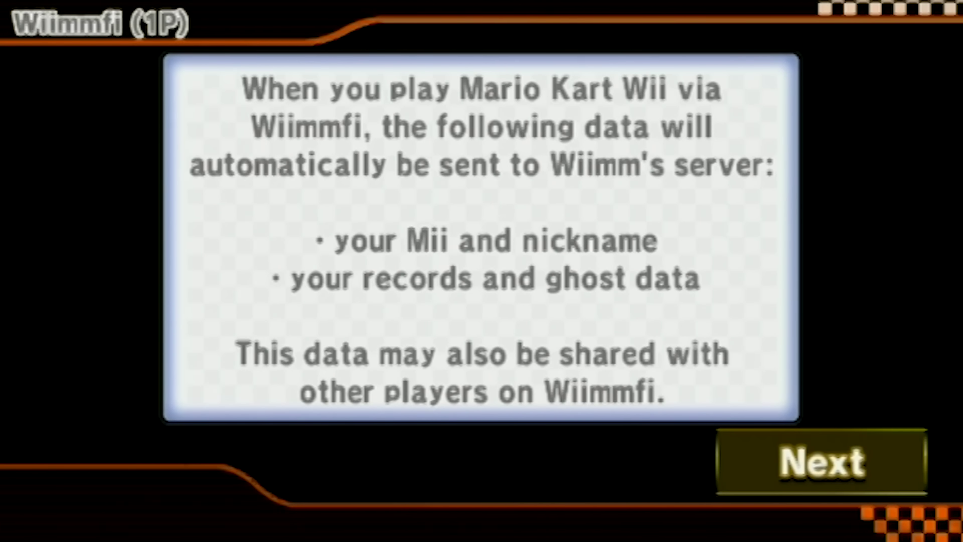
# - Go through the one-player Wiimmfi data and privacy notices and permit data to be sent to the custom server
pyautogui.press('a')
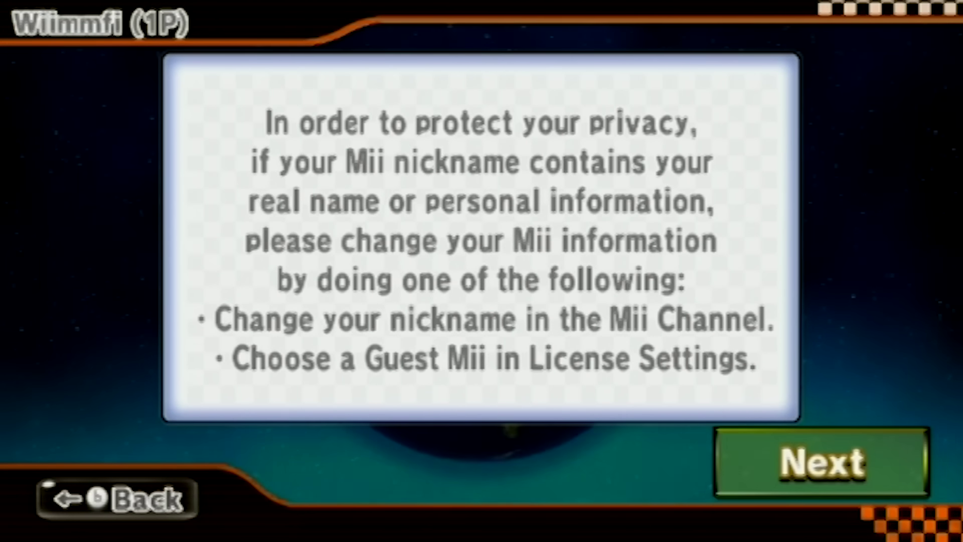
pyautogui.press('a')
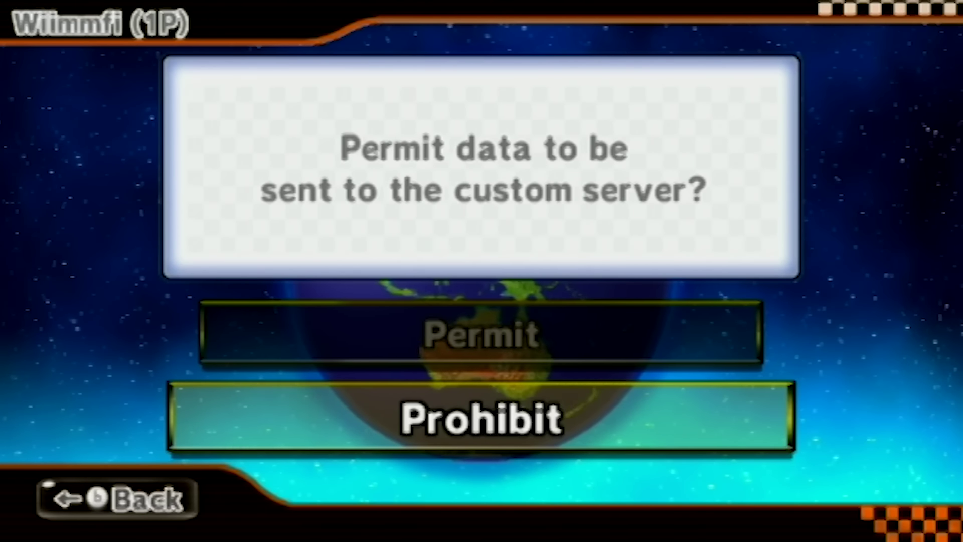
pyautogui.press('Up')
pyautogui.press('a')
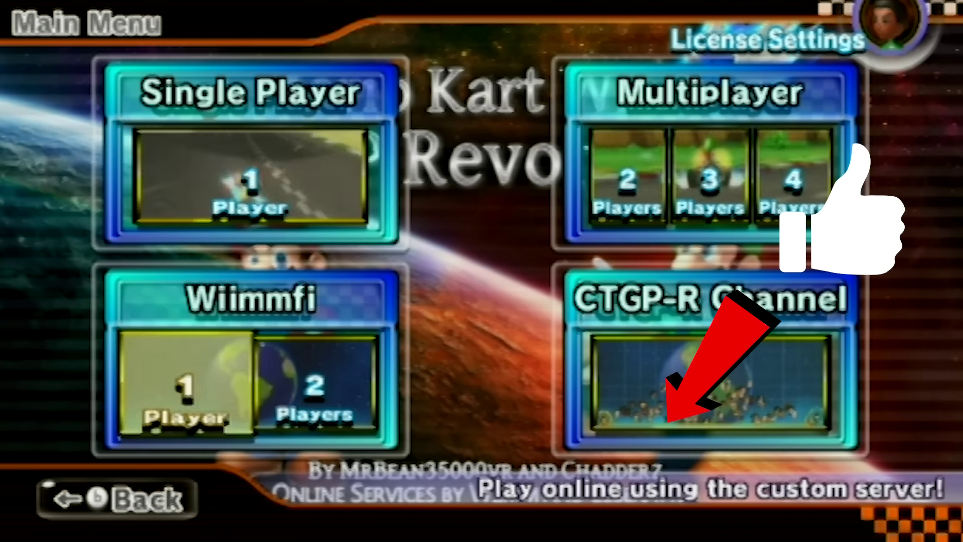
# - Back out of the license selection to the title screen and exit to the Wii Menu through the HOME Menu
pyautogui.press('Return')
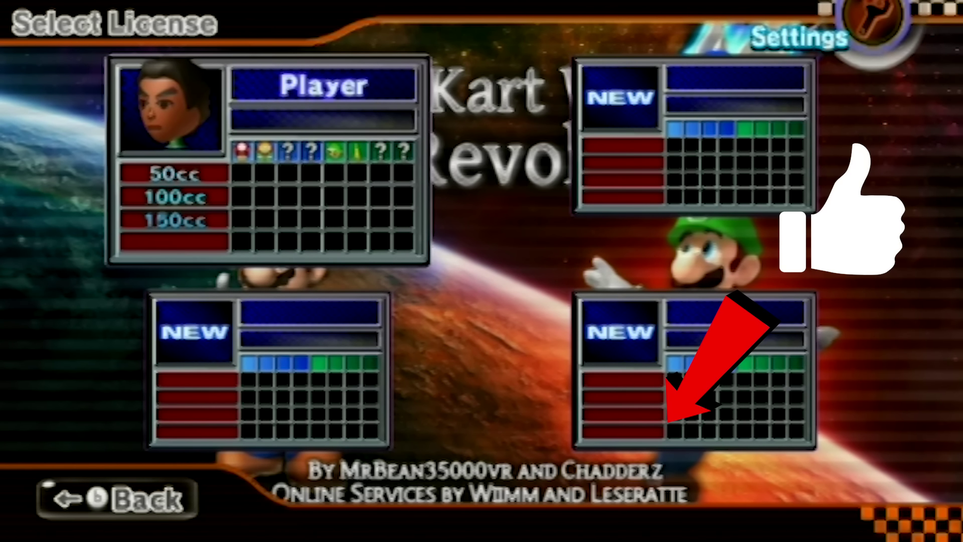
pyautogui.press('Escape')
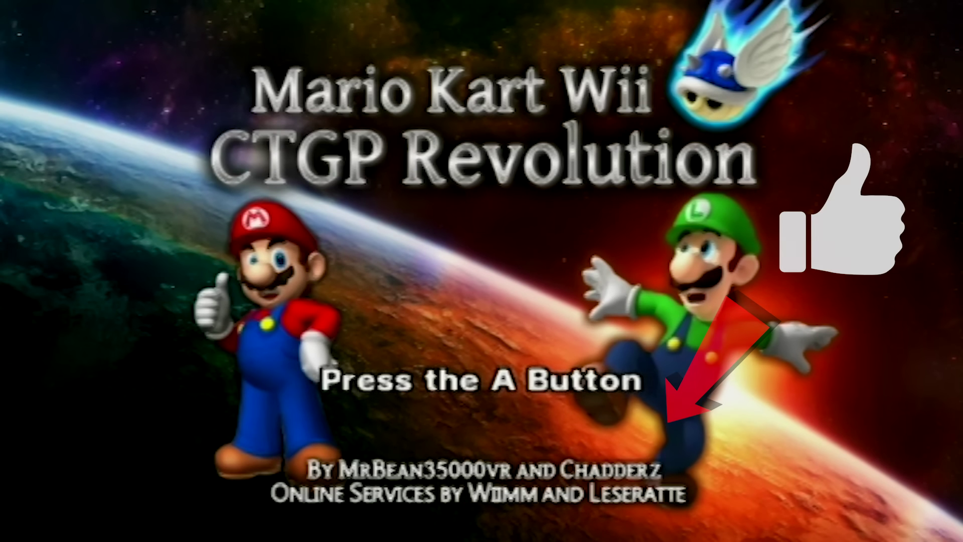
pyautogui.press('Home')
pyautogui.click(302, 260)
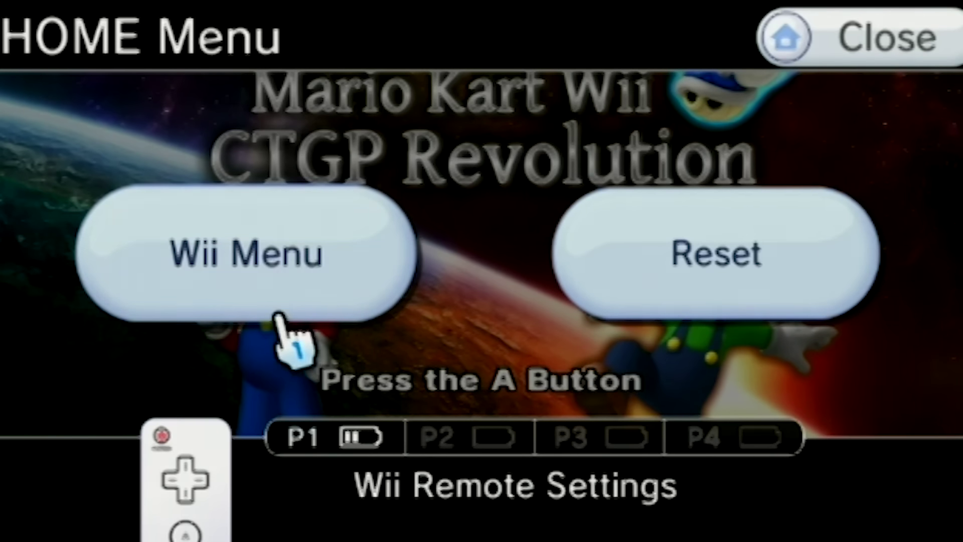